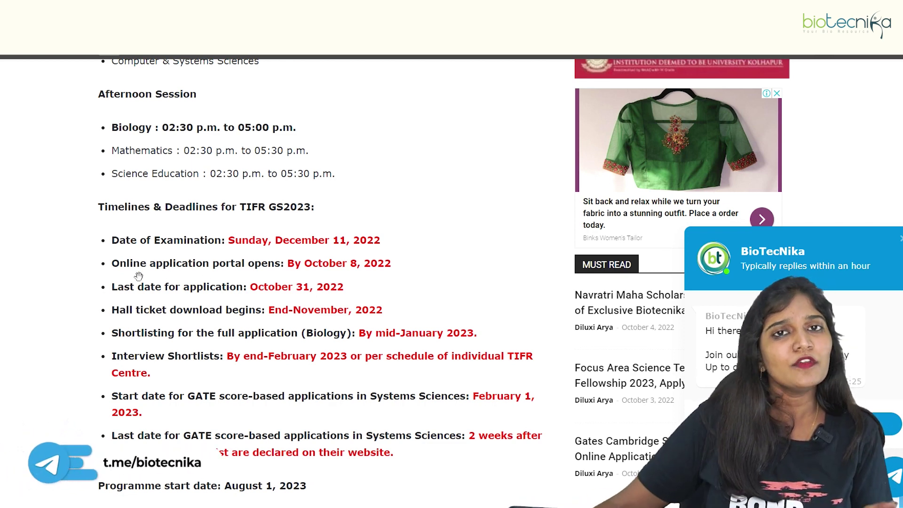
Enter the applicant's e-mail in the confirmation field of the GS-2023 registration form
{"action": "scroll", "coordinate": [111, 371], "scroll_direction": "down", "scroll_amount": 3}
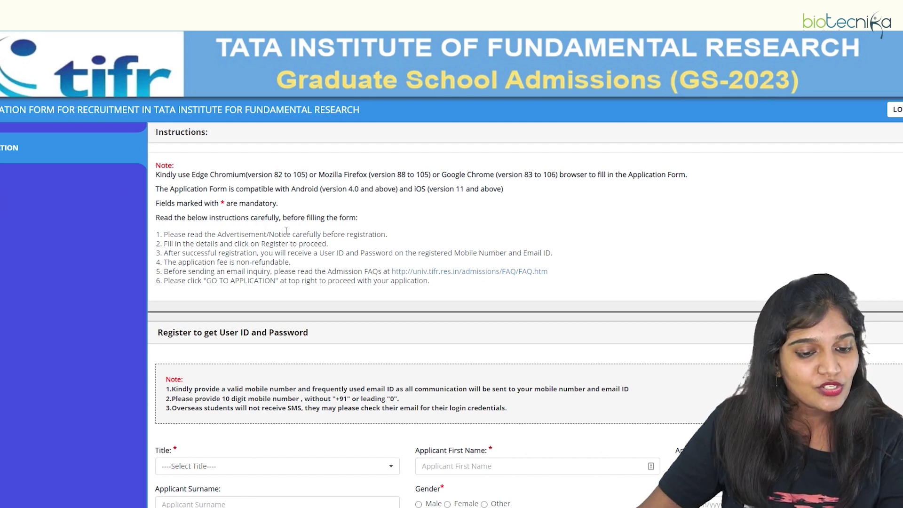
{"action": "scroll", "coordinate": [342, 212], "scroll_direction": "down", "scroll_amount": 5}
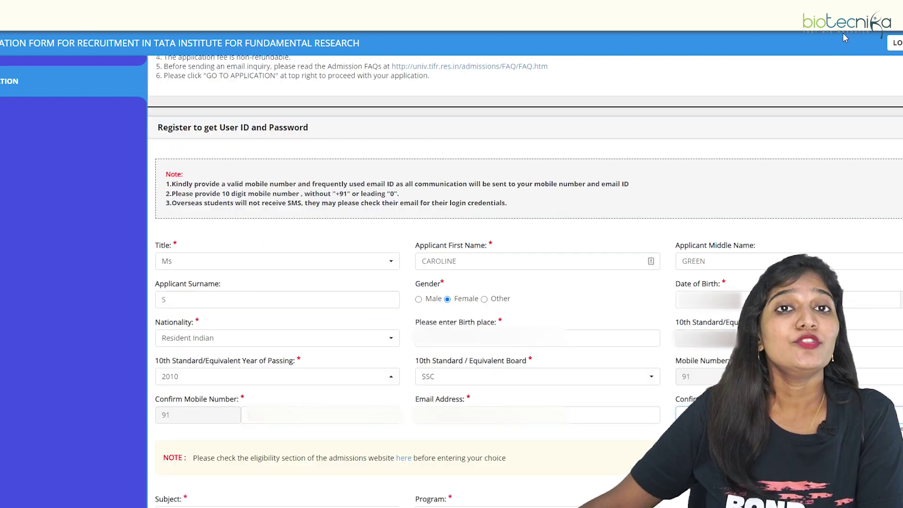
{"action": "type", "text": "carol"}
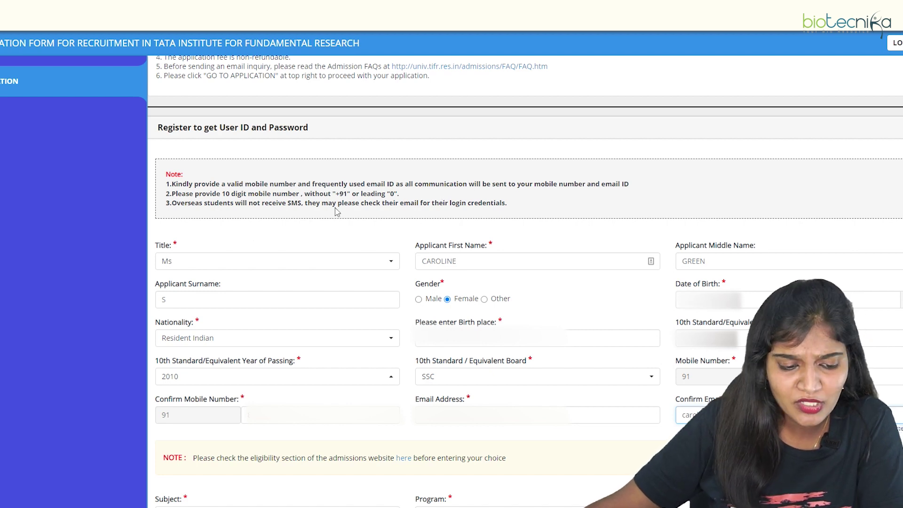
Set the registration's subject to Biology/JGEEBILS and the program to Ph.D
{"action": "scroll", "coordinate": [584, 250], "scroll_direction": "down", "scroll_amount": 2}
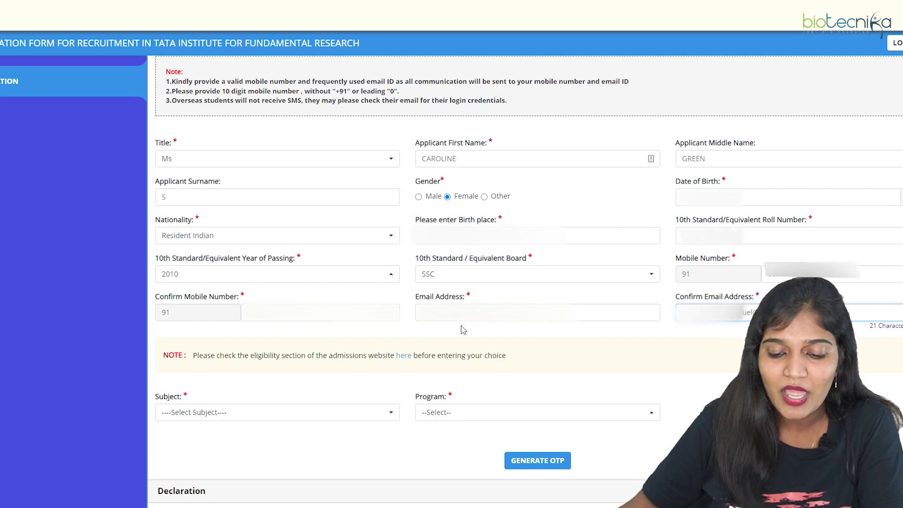
{"action": "scroll", "coordinate": [264, 372], "scroll_direction": "down", "scroll_amount": 2}
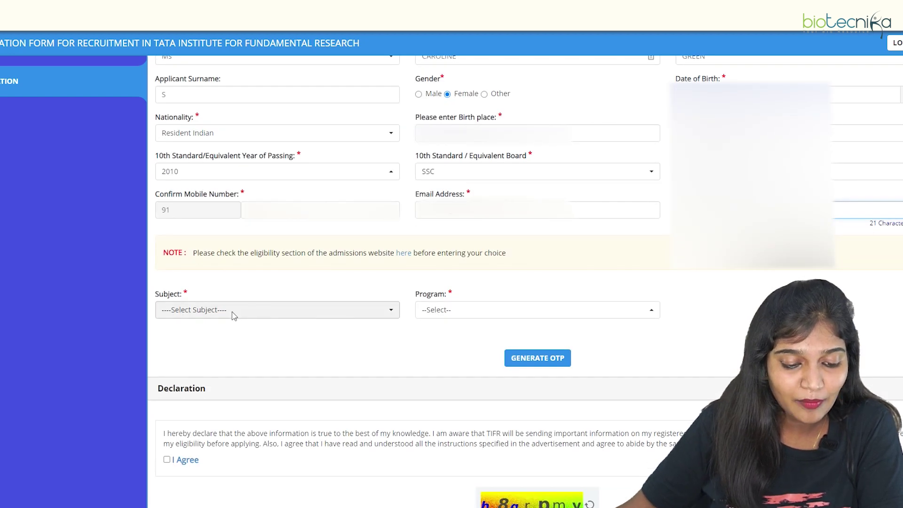
{"action": "left_click", "coordinate": [242, 306]}
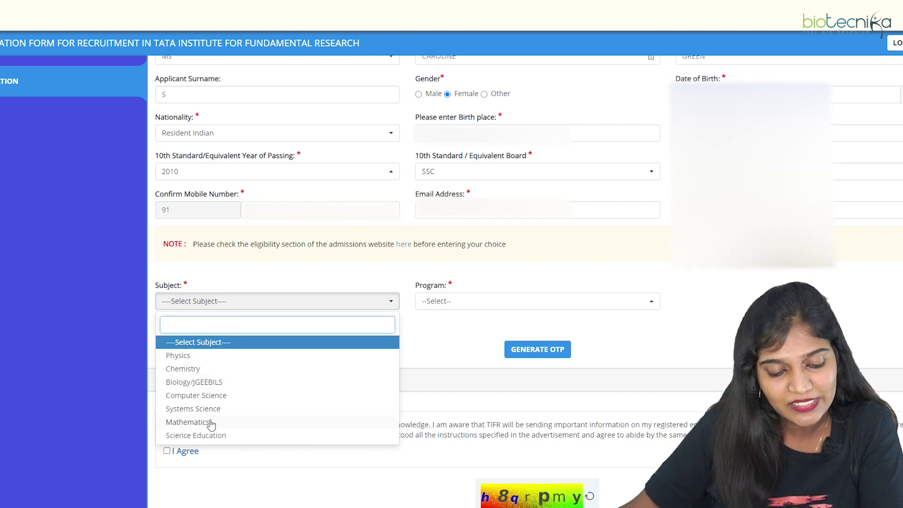
{"action": "left_click", "coordinate": [227, 384]}
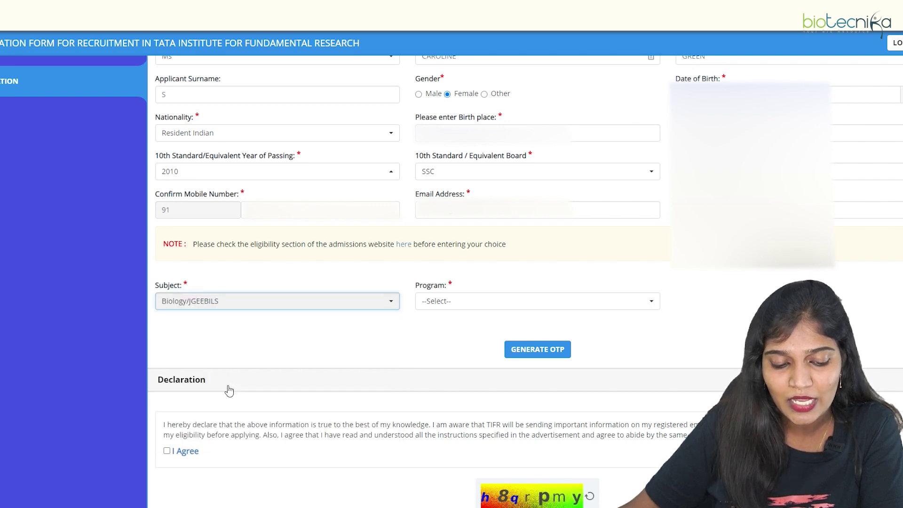
{"action": "left_click", "coordinate": [502, 305]}
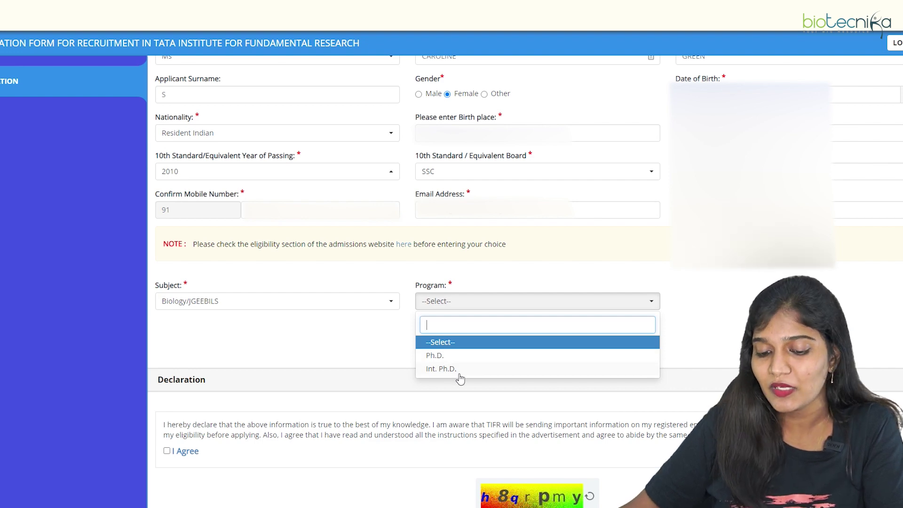
{"action": "left_click", "coordinate": [462, 358]}
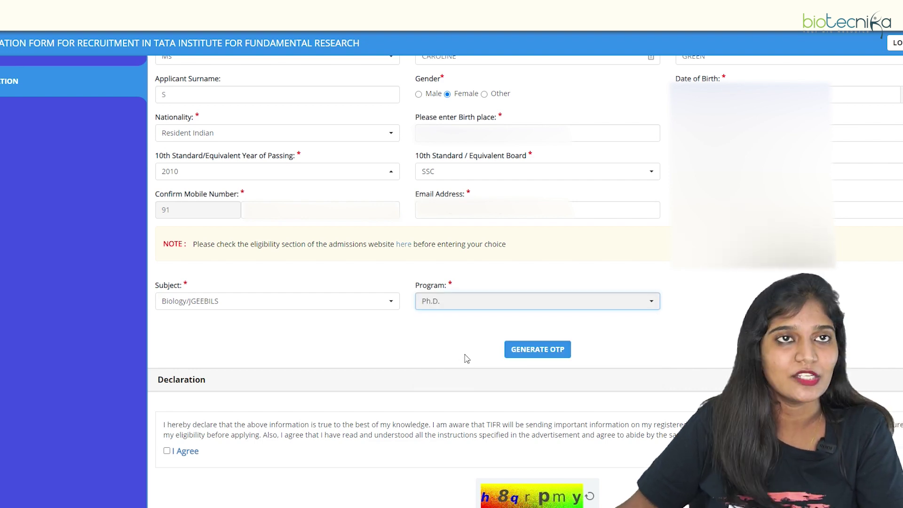
Try Chemistry as the subject and view the programs offered for it
{"action": "left_click", "coordinate": [254, 302]}
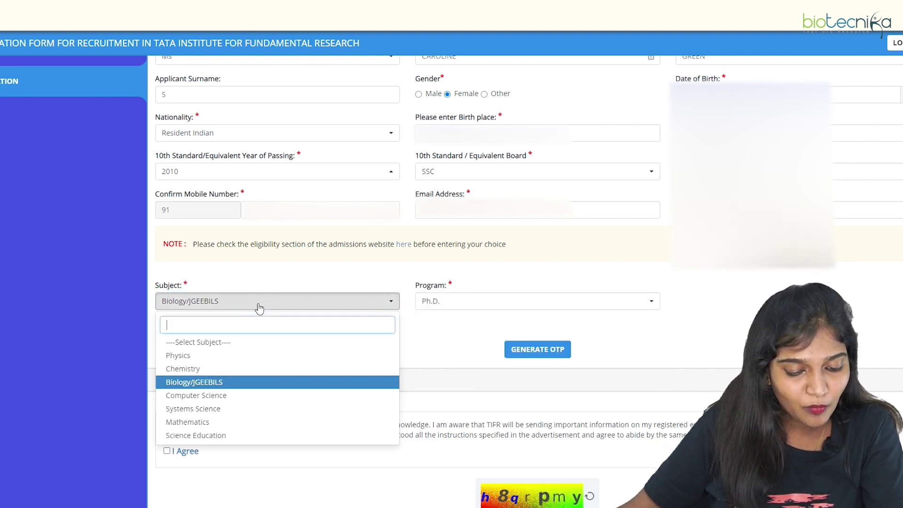
{"action": "left_click", "coordinate": [241, 369]}
{"action": "left_click", "coordinate": [504, 307]}
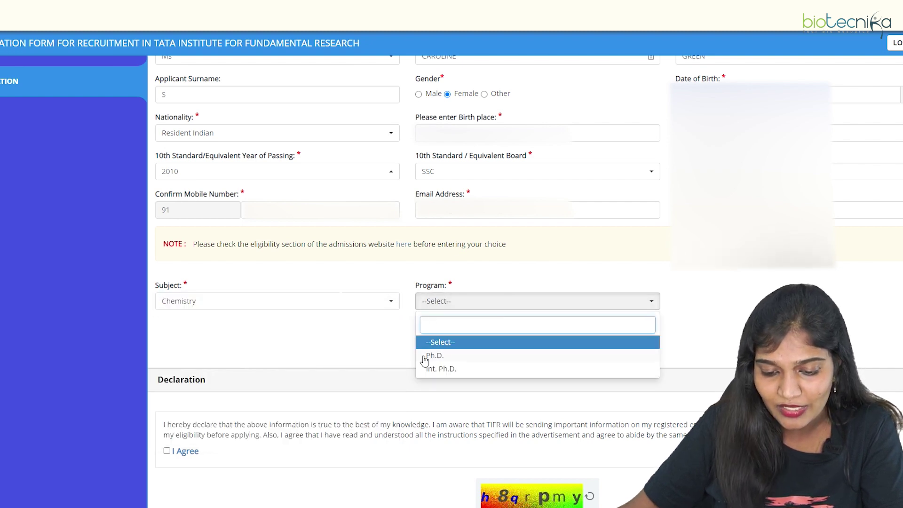
Set the subject back to Biology/JGEEBILS, choose the Ph.D. program again and generate the OTP
{"action": "left_click", "coordinate": [262, 301]}
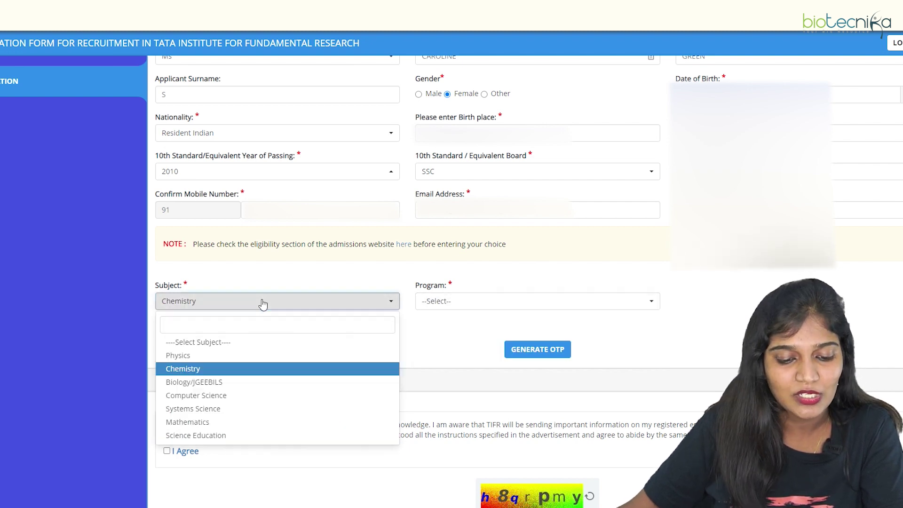
{"action": "left_click", "coordinate": [248, 383]}
{"action": "left_click", "coordinate": [578, 308]}
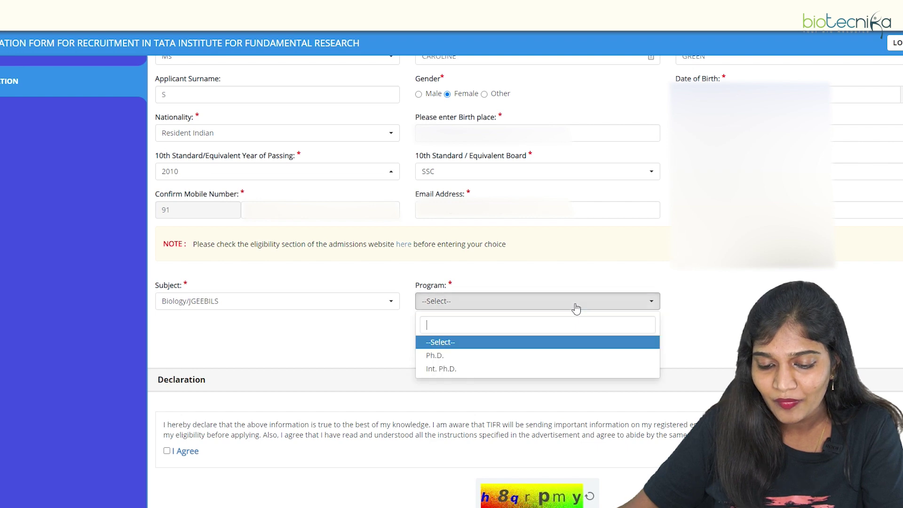
{"action": "left_click", "coordinate": [471, 360]}
{"action": "left_click", "coordinate": [557, 350]}
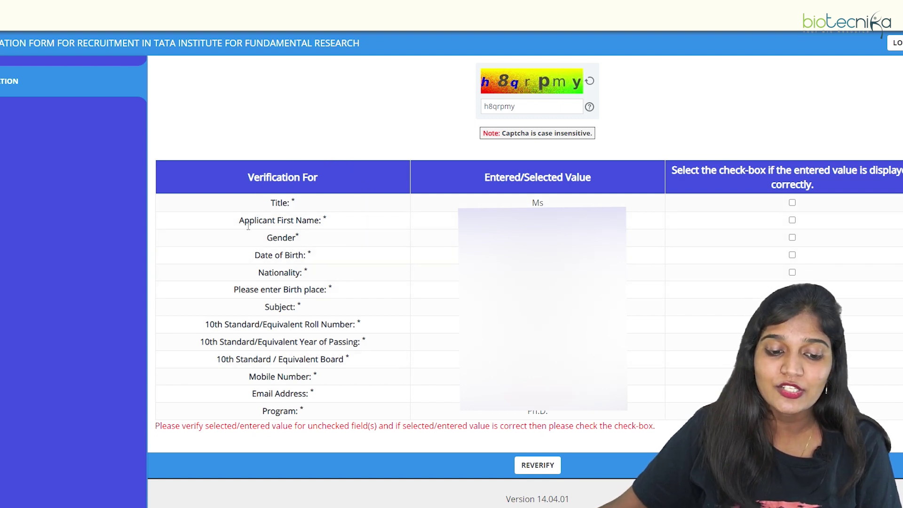
Mark the entered title, applicant first name and gender as correct in the verification table
{"action": "left_click", "coordinate": [793, 202]}
{"action": "left_click", "coordinate": [792, 220]}
{"action": "left_click", "coordinate": [792, 237]}
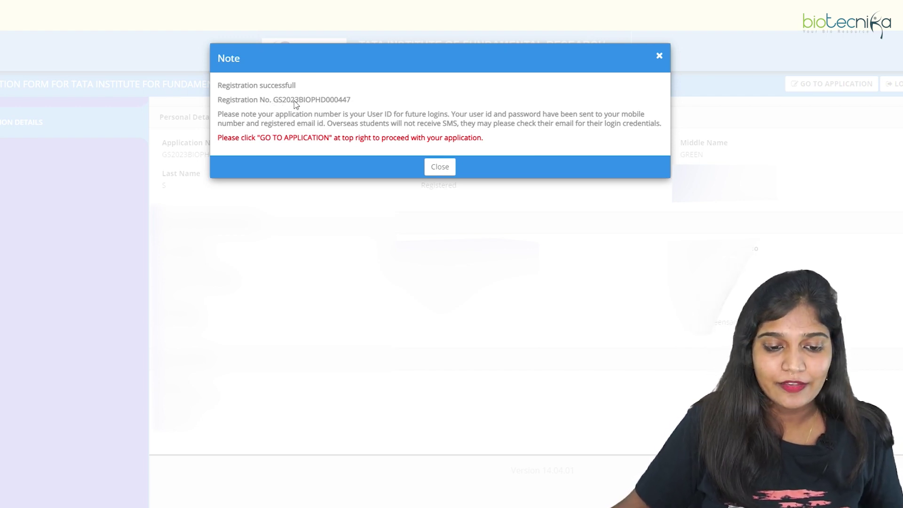
Dismiss the registration note and proceed to the application form
{"action": "left_click", "coordinate": [440, 168]}
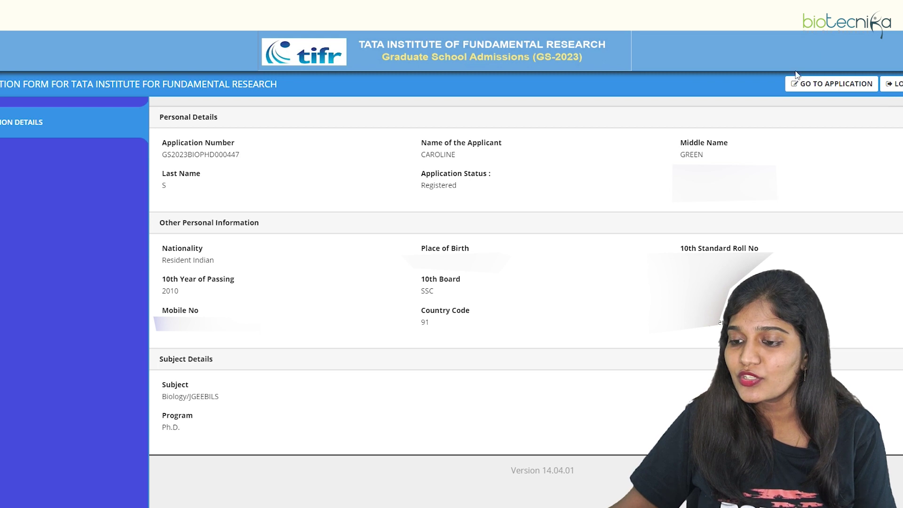
{"action": "left_click", "coordinate": [831, 84]}
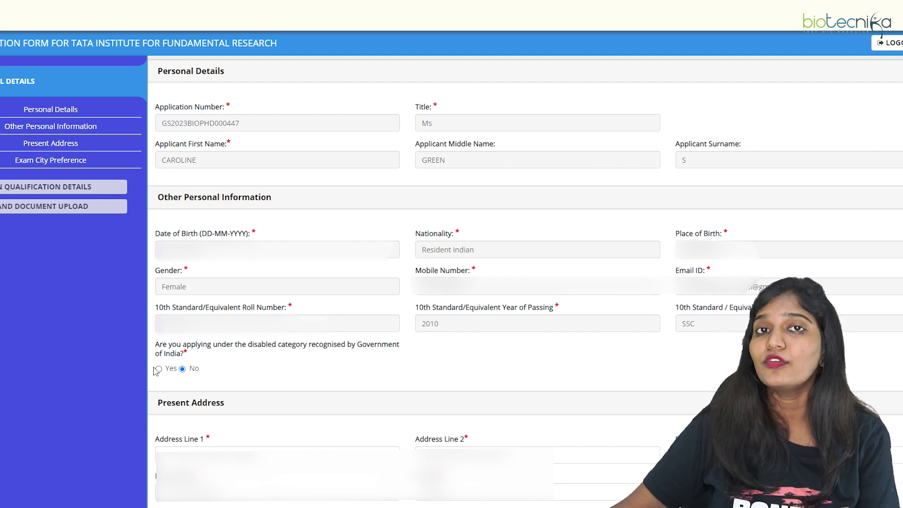
Check the available cities for Exam City Preference 1, then save the personal details and acknowledge the notice
{"action": "scroll", "coordinate": [375, 436], "scroll_direction": "down", "scroll_amount": 3}
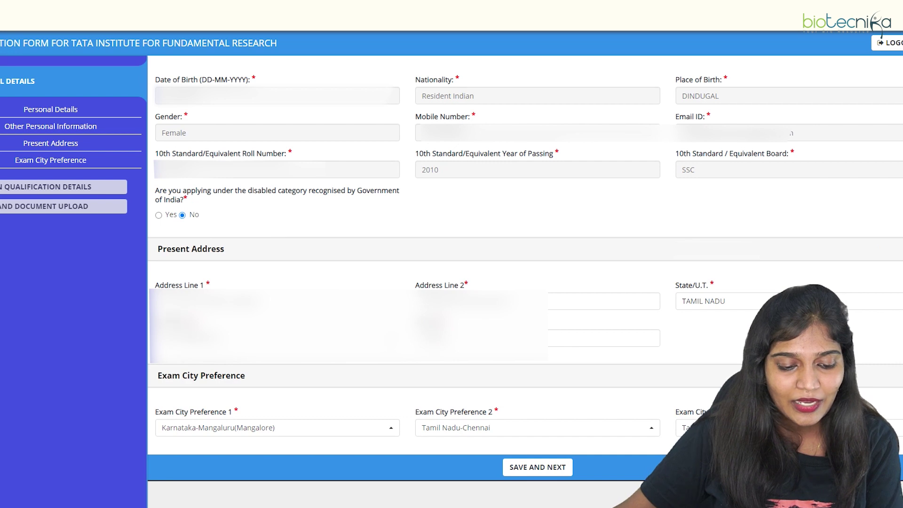
{"action": "scroll", "coordinate": [312, 366], "scroll_direction": "down", "scroll_amount": 1}
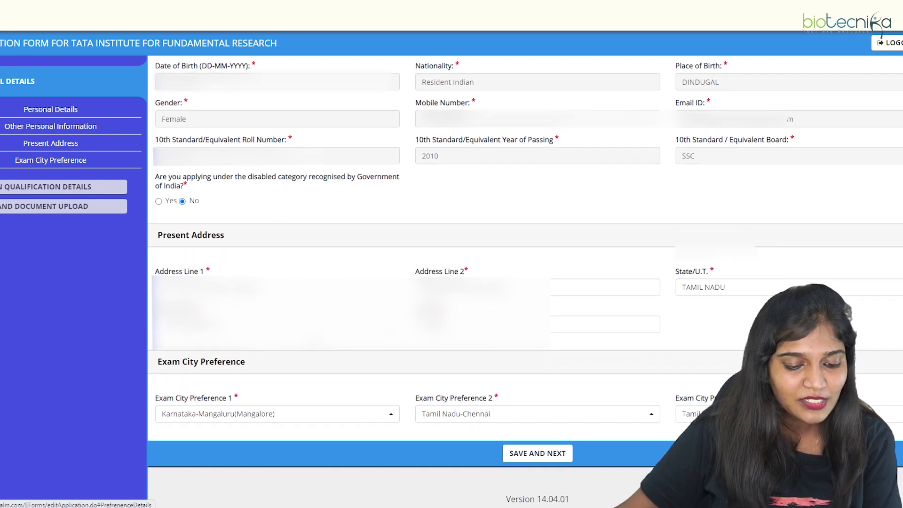
{"action": "left_click", "coordinate": [246, 414]}
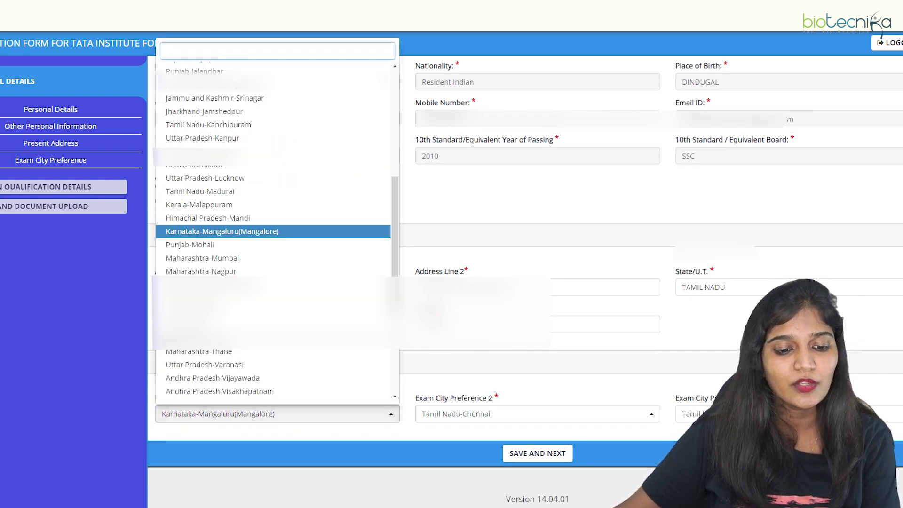
{"action": "left_click", "coordinate": [107, 331]}
{"action": "left_click", "coordinate": [337, 420]}
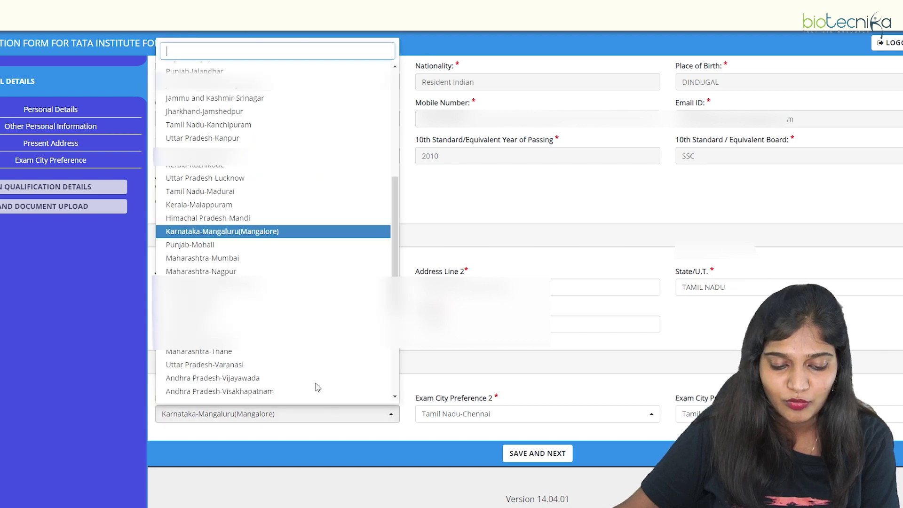
{"action": "left_click", "coordinate": [490, 384]}
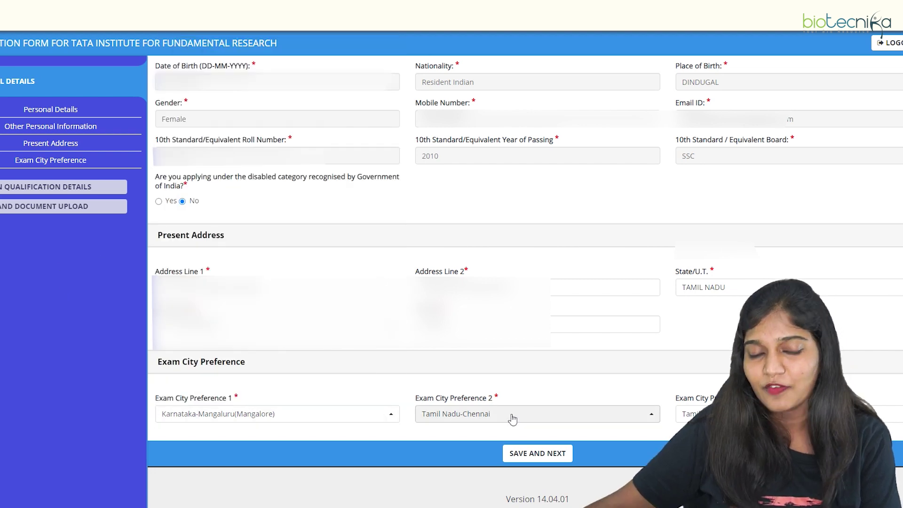
{"action": "left_click", "coordinate": [528, 454]}
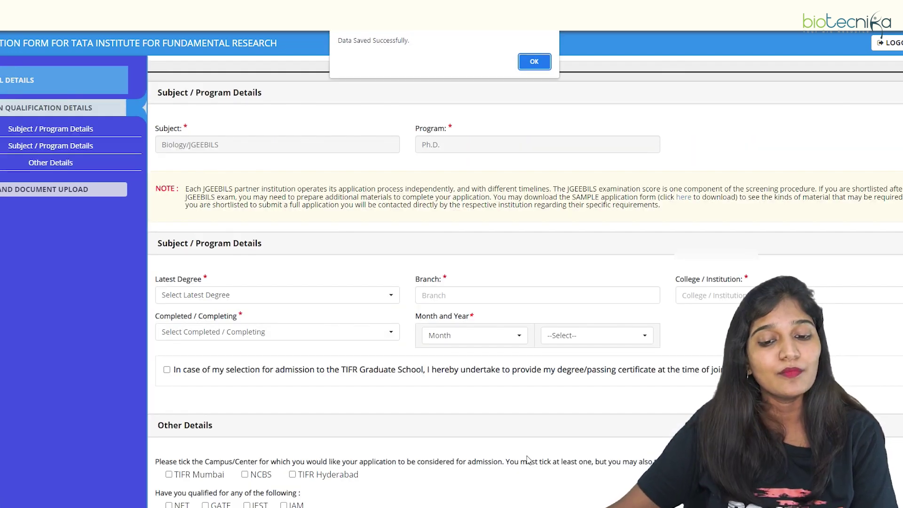
{"action": "left_click", "coordinate": [535, 62]}
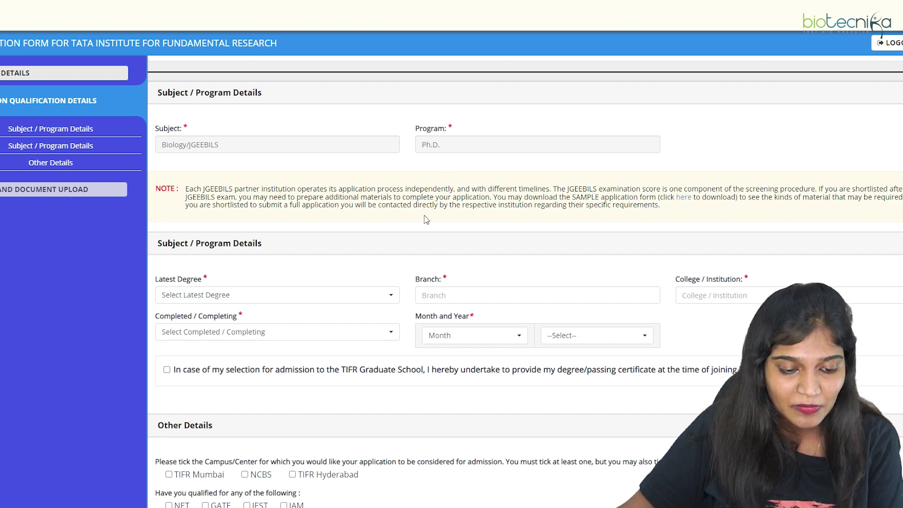
Try Others as the latest degree, then change it to M.Sc. in the qualification details
{"action": "scroll", "coordinate": [282, 146], "scroll_direction": "down", "scroll_amount": 1}
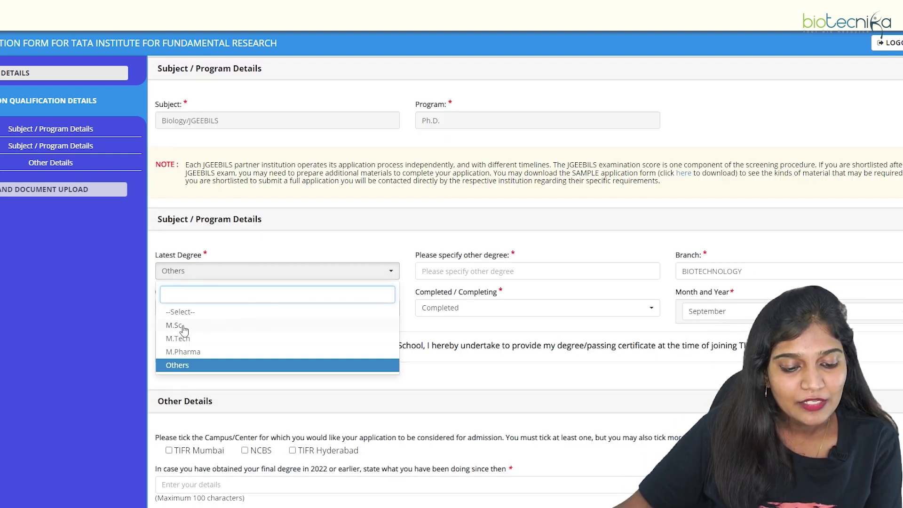
{"action": "left_click", "coordinate": [199, 365]}
{"action": "left_click", "coordinate": [476, 271]}
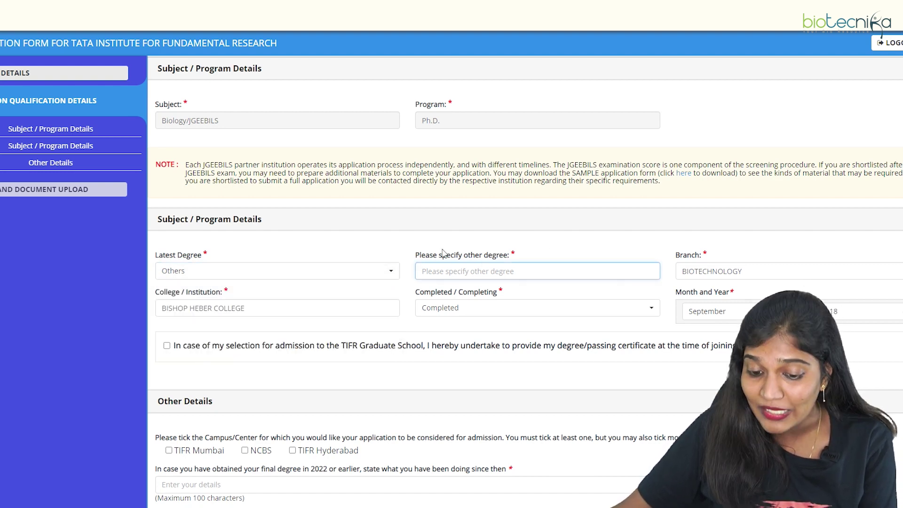
{"action": "left_click", "coordinate": [305, 271]}
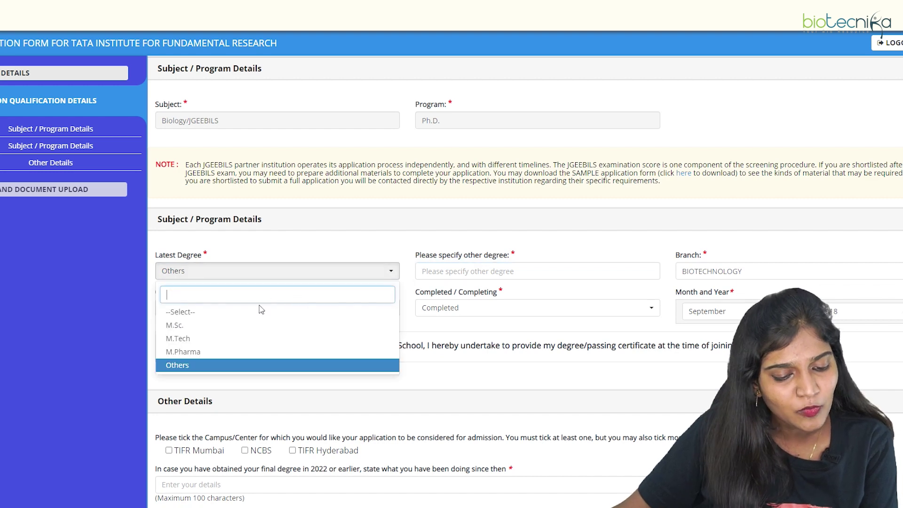
{"action": "left_click", "coordinate": [230, 323]}
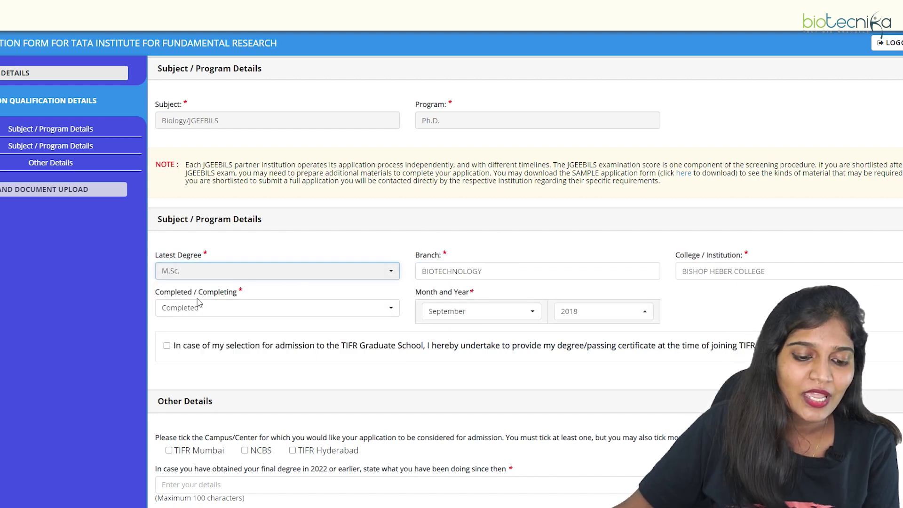
View the options for the degree's completion status and its completion month
{"action": "left_click", "coordinate": [185, 308]}
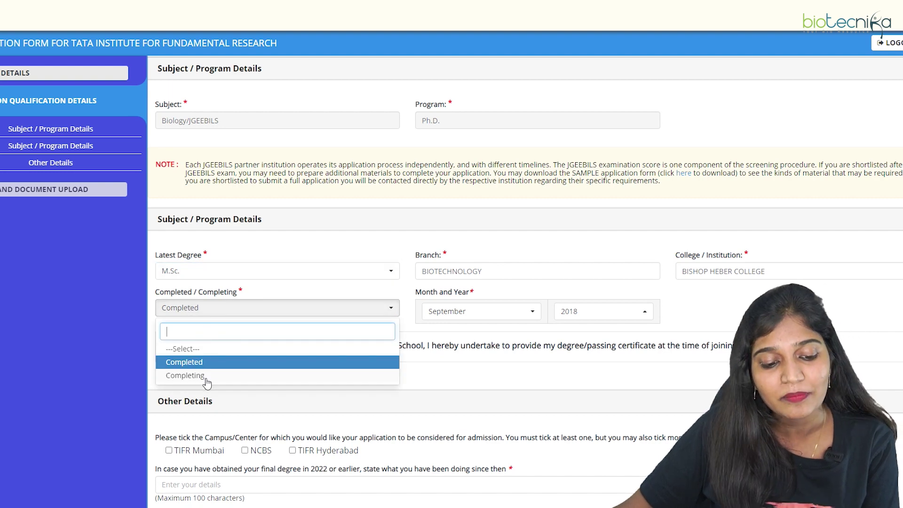
{"action": "left_click", "coordinate": [454, 312]}
{"action": "left_click", "coordinate": [522, 333]}
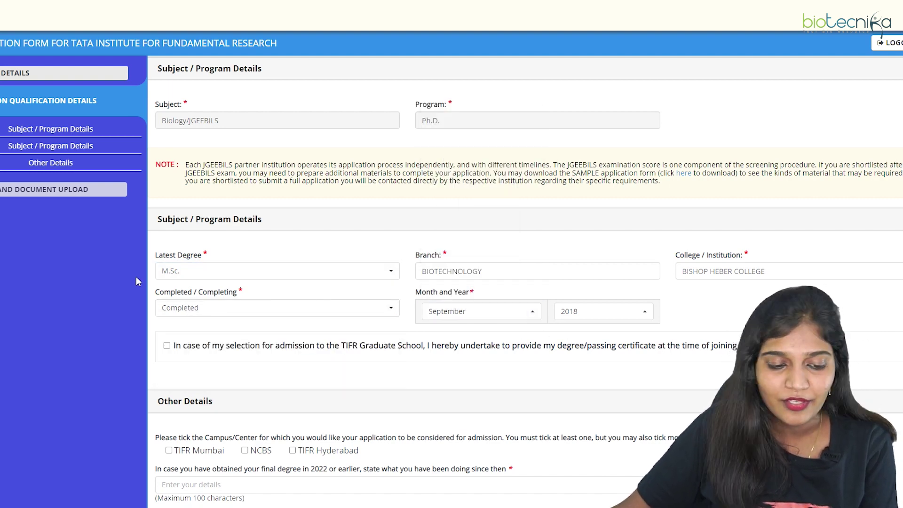
Set the latest degree to Others and specify M.PHIL as the other degree
{"action": "left_click", "coordinate": [232, 271]}
{"action": "left_click", "coordinate": [232, 370]}
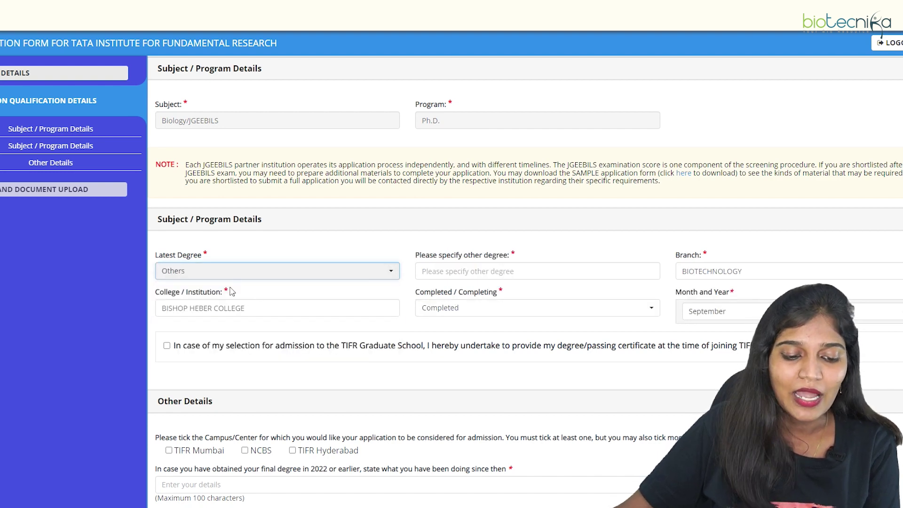
{"action": "left_click", "coordinate": [477, 274]}
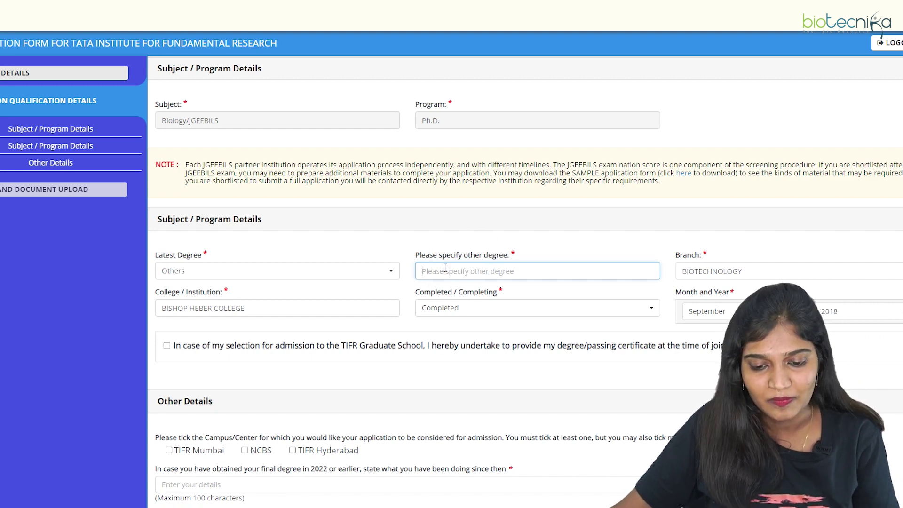
{"action": "type", "text": "M.PHIL"}
Accept the undertaking to provide the degree certificate at joining, and choose TIFR Mumbai and NCBS as campuses for admission
{"action": "scroll", "coordinate": [260, 135], "scroll_direction": "down", "scroll_amount": 4}
{"action": "left_click", "coordinate": [260, 137]}
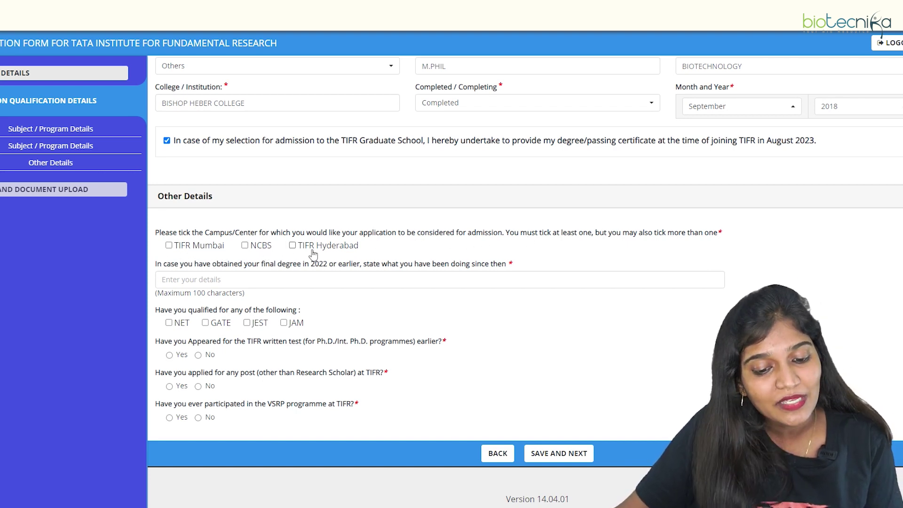
{"action": "left_click", "coordinate": [169, 246]}
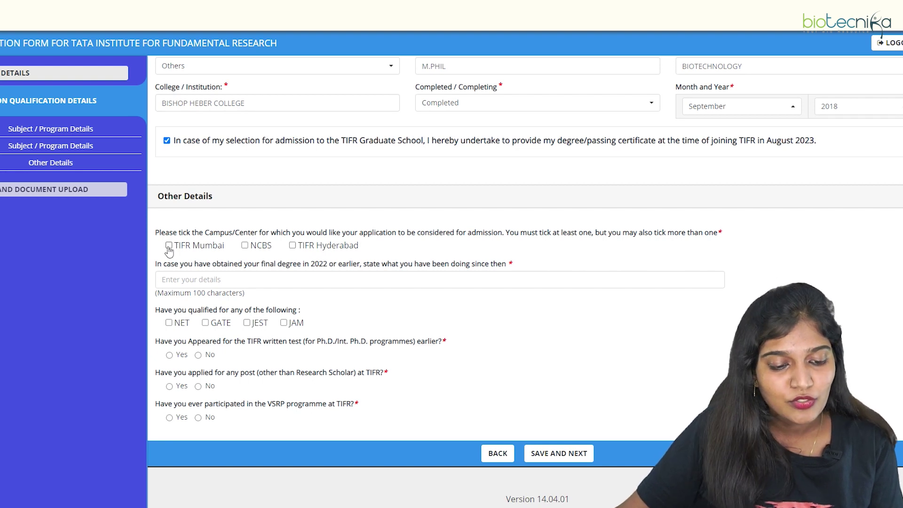
{"action": "left_click", "coordinate": [245, 245]}
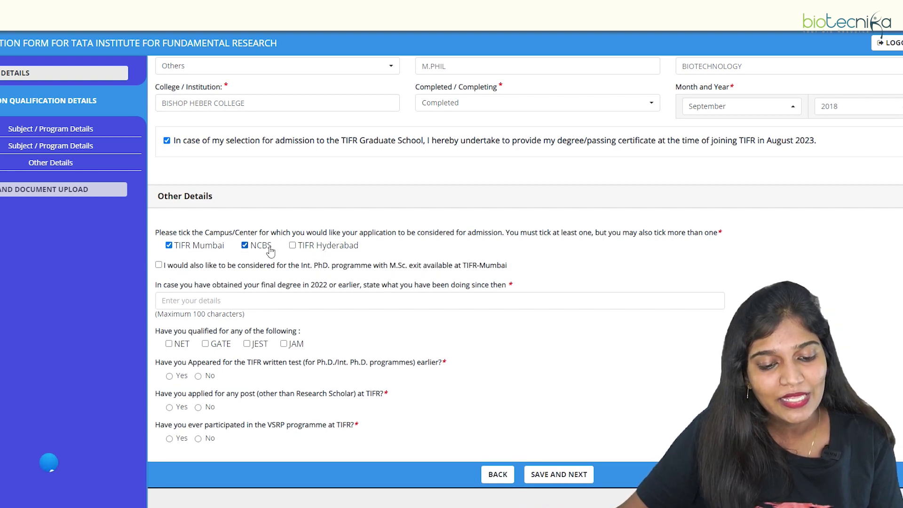
Choose TIFR Hyderabad and the Int. PhD programme with M.Sc. exit, and enter Employee in Biotecnika as the activity since the final degree
{"action": "left_click", "coordinate": [292, 246]}
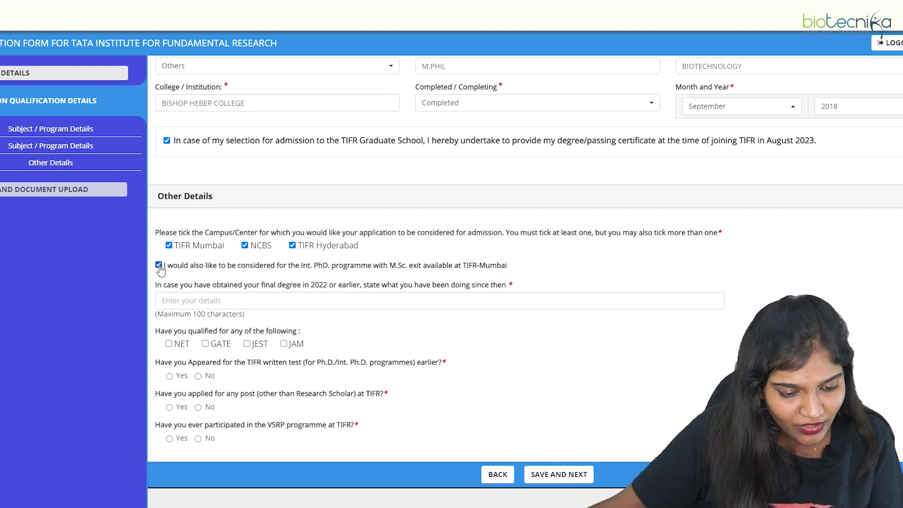
{"action": "left_click", "coordinate": [324, 300]}
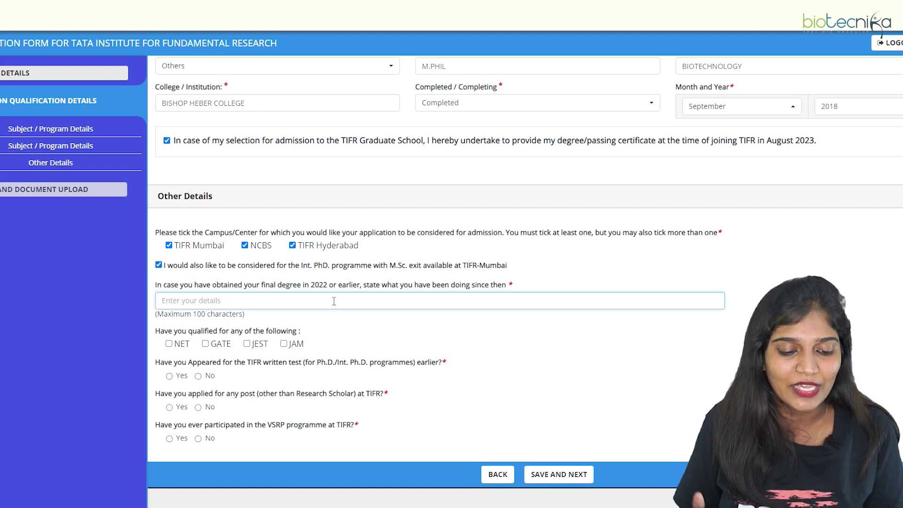
{"action": "type", "text": "Employee in Biotecnika"}
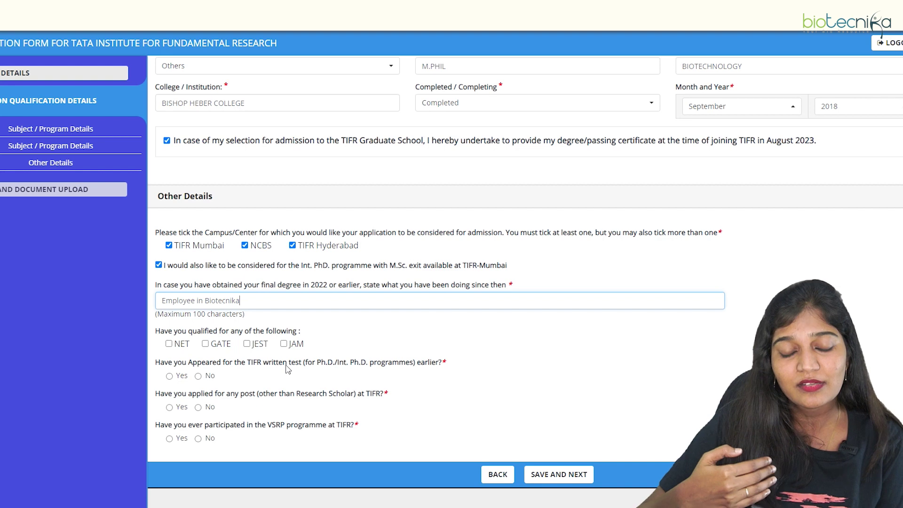
{"action": "scroll", "coordinate": [287, 369], "scroll_direction": "up", "scroll_amount": 1}
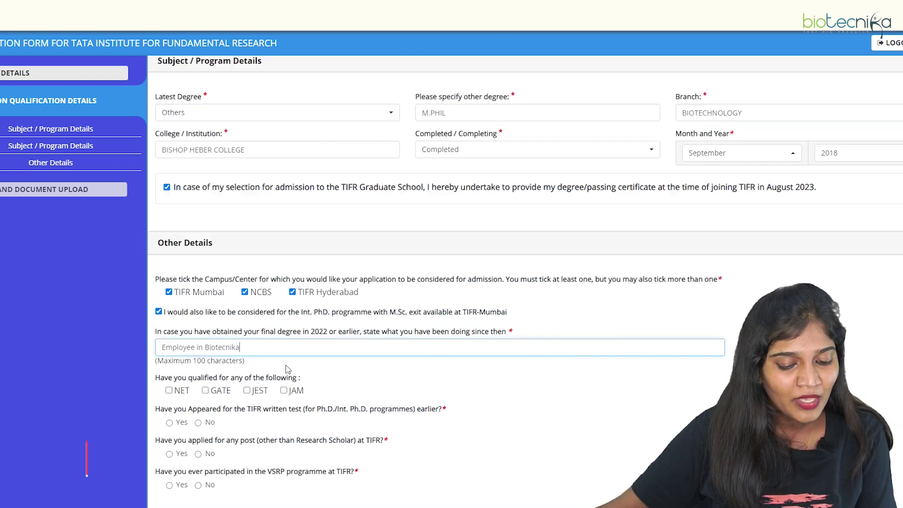
{"action": "scroll", "coordinate": [269, 392], "scroll_direction": "down", "scroll_amount": 2}
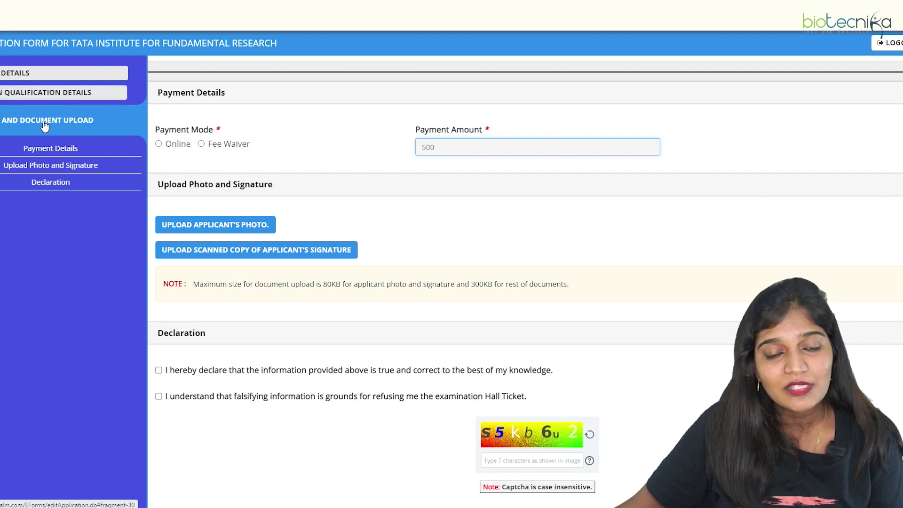
Compare the Online and Fee Waiver options in the payment details and set the payment mode to Fee Waiver
{"action": "left_click", "coordinate": [158, 144]}
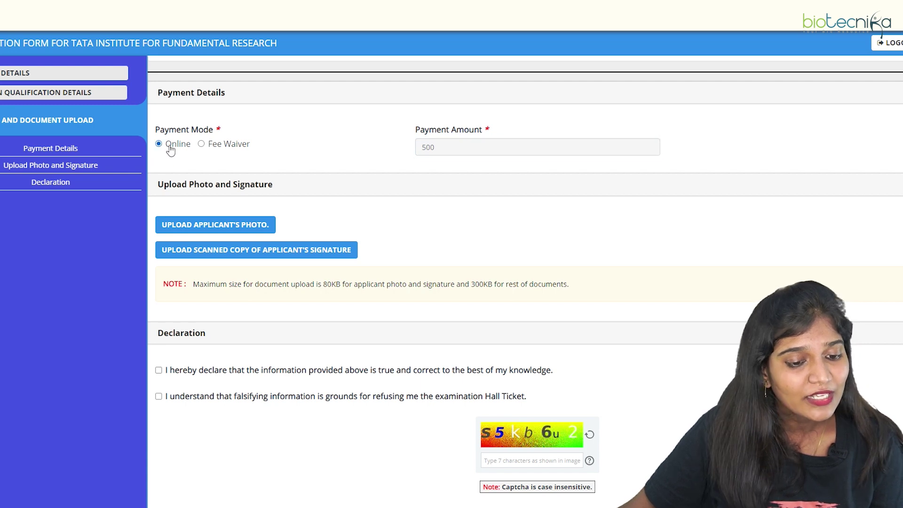
{"action": "left_click", "coordinate": [201, 143]}
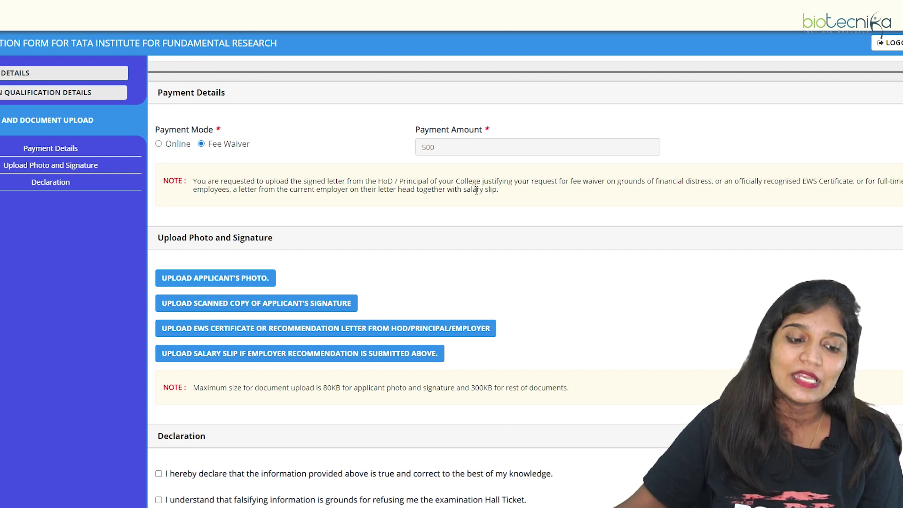
{"action": "scroll", "coordinate": [201, 225], "scroll_direction": "down", "scroll_amount": 2}
{"action": "scroll", "coordinate": [161, 218], "scroll_direction": "up", "scroll_amount": 3}
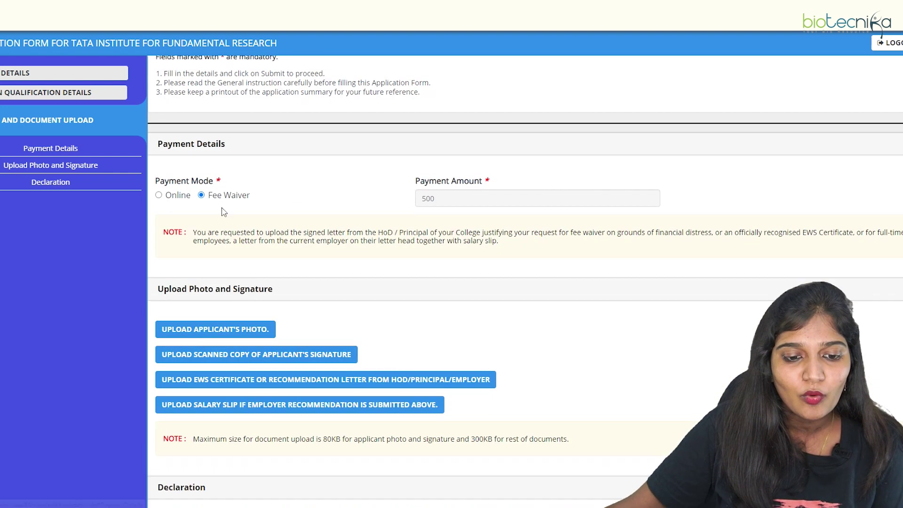
{"action": "left_click", "coordinate": [159, 196]}
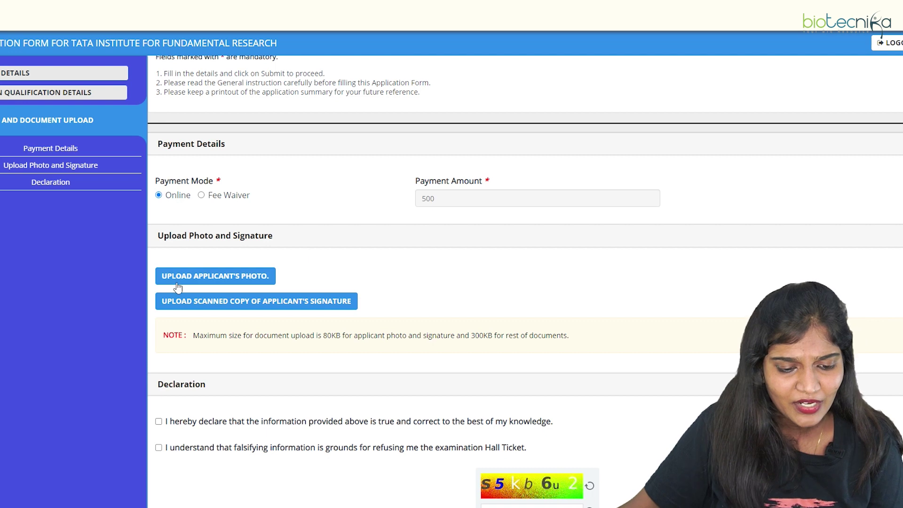
{"action": "left_click", "coordinate": [201, 195]}
{"action": "scroll", "coordinate": [214, 303], "scroll_direction": "down", "scroll_amount": 4}
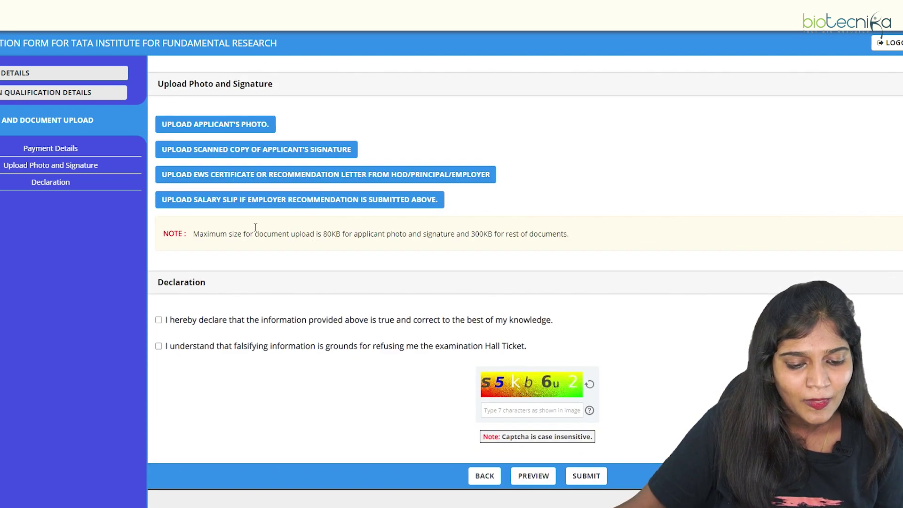
{"action": "scroll", "coordinate": [248, 150], "scroll_direction": "up", "scroll_amount": 3}
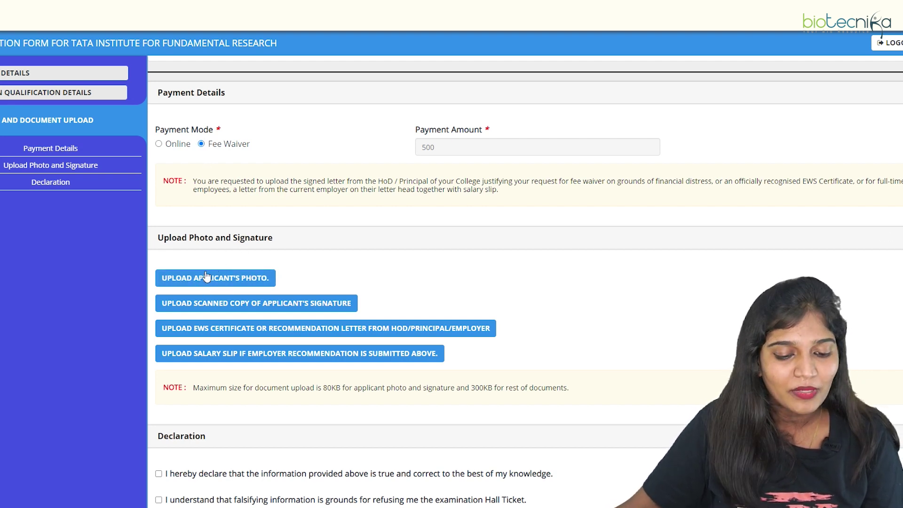
Check the file upload requirements for the applicant's photo and the scanned signature
{"action": "left_click", "coordinate": [261, 279]}
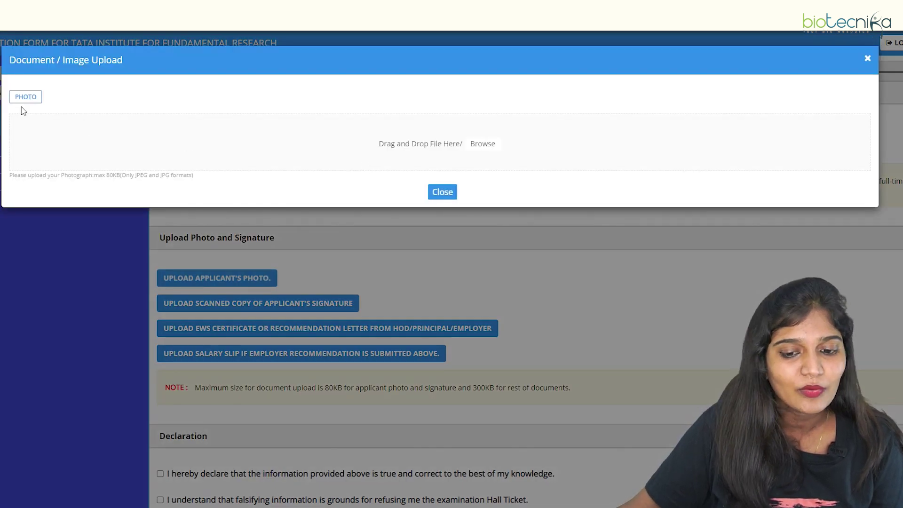
{"action": "left_click", "coordinate": [442, 193]}
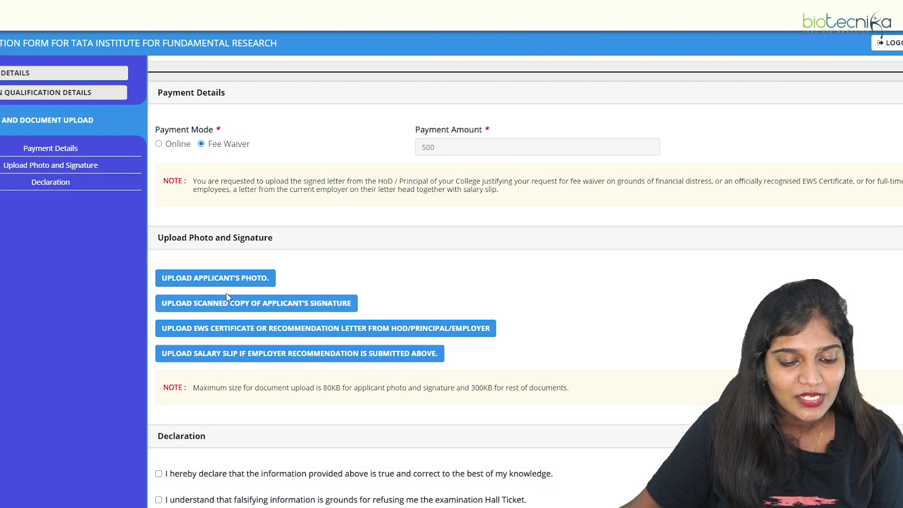
{"action": "left_click", "coordinate": [236, 301]}
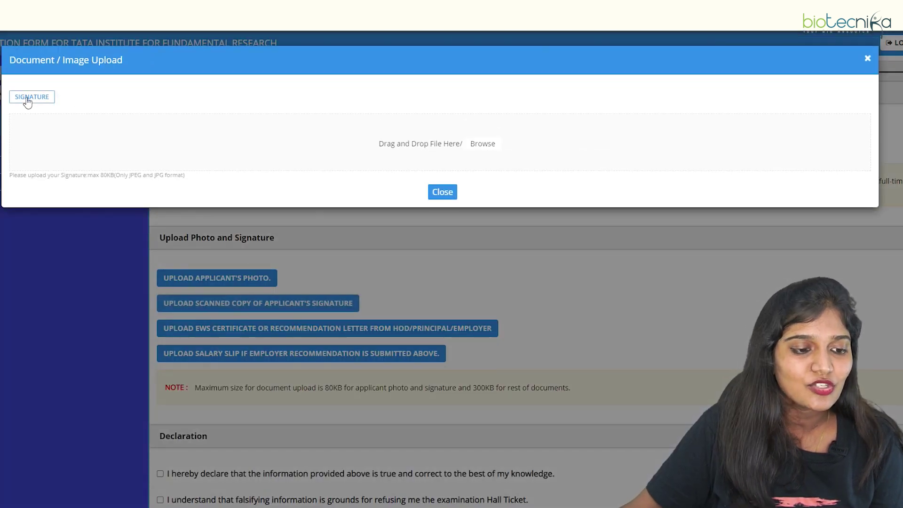
{"action": "left_click", "coordinate": [443, 192]}
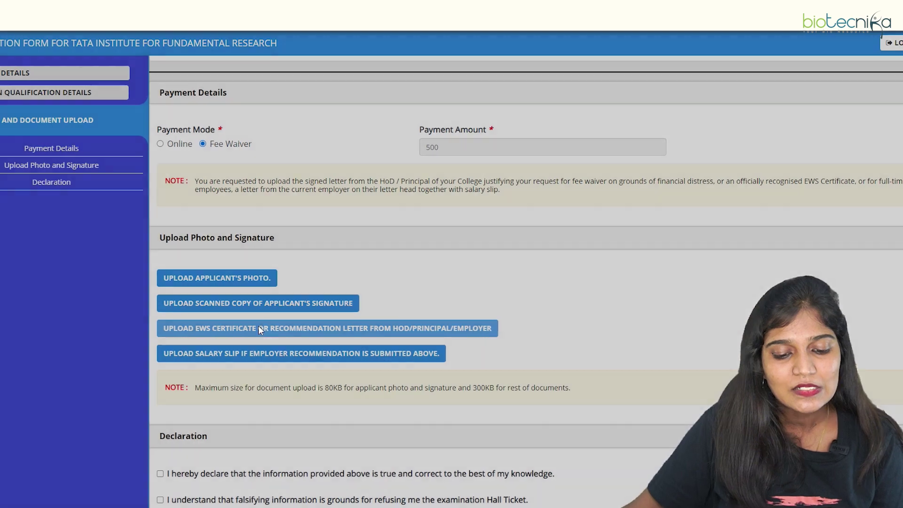
Check the file upload requirements for the EWS certificate or recommendation letter and for the salary slip
{"action": "left_click", "coordinate": [260, 329]}
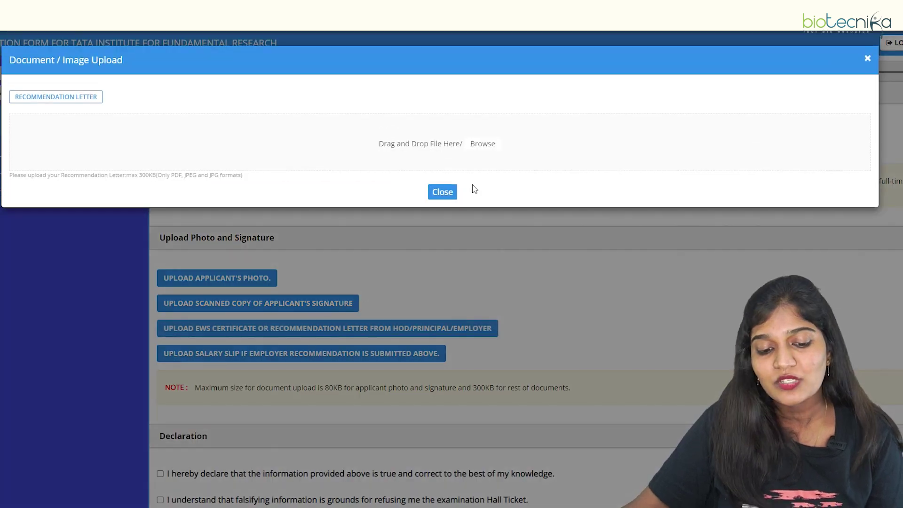
{"action": "left_click", "coordinate": [442, 192]}
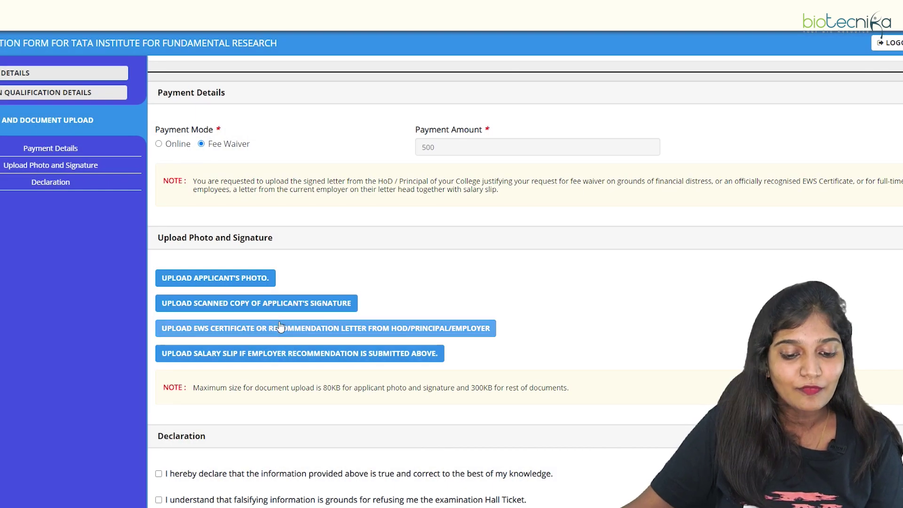
{"action": "left_click", "coordinate": [277, 328]}
{"action": "left_click", "coordinate": [450, 195]}
{"action": "left_click", "coordinate": [254, 355]}
{"action": "left_click", "coordinate": [442, 188]}
Accept both declarations, on the information being true and on falsified information being grounds for refusing the Hall Ticket
{"action": "scroll", "coordinate": [291, 302], "scroll_direction": "down", "scroll_amount": 3}
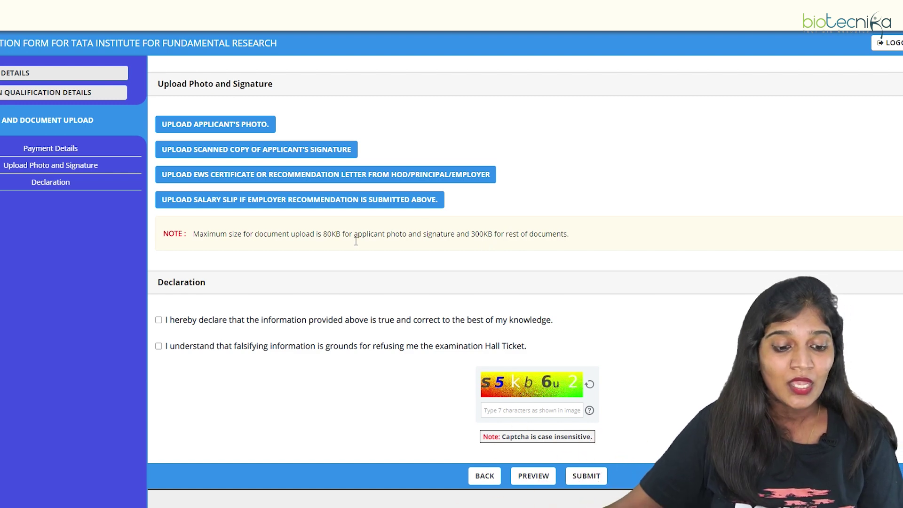
{"action": "left_click", "coordinate": [159, 320]}
{"action": "left_click", "coordinate": [158, 347]}
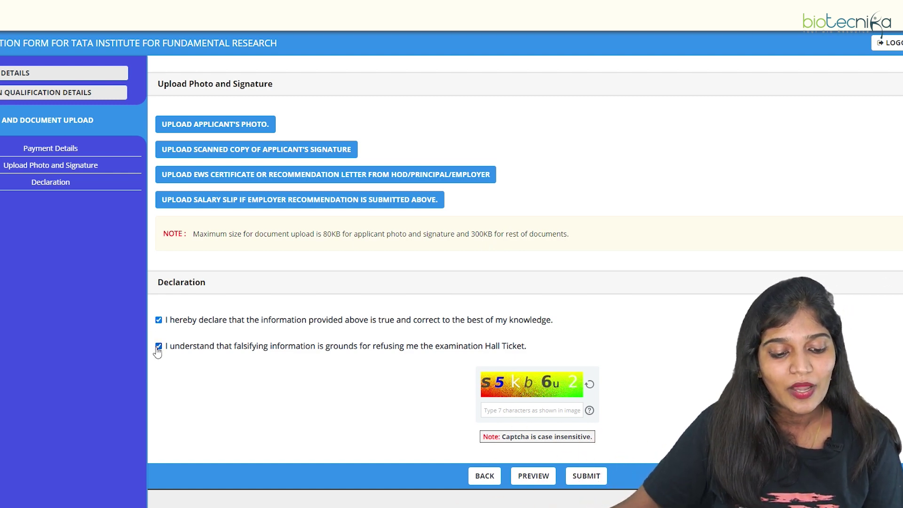
{"action": "scroll", "coordinate": [638, 403], "scroll_direction": "down", "scroll_amount": 1}
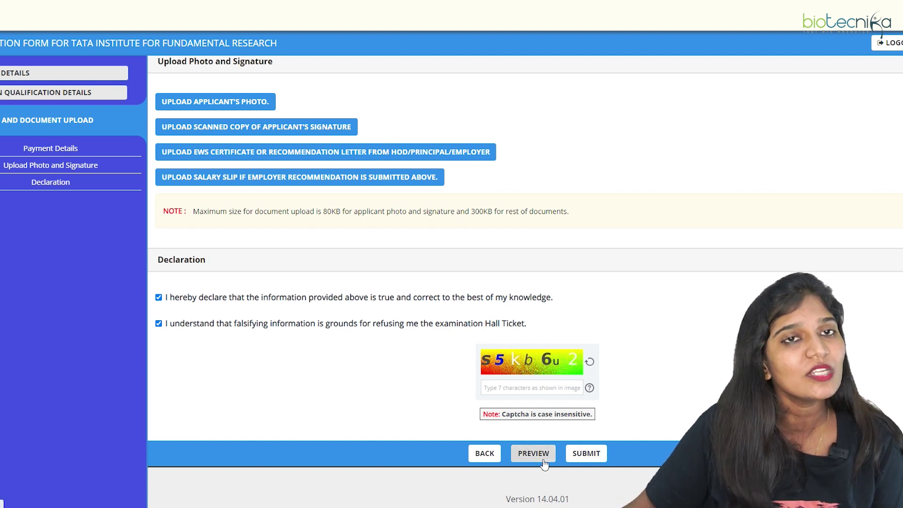
Try to submit the application form, and review the payment details and the declaration section
{"action": "left_click", "coordinate": [584, 447]}
{"action": "left_click", "coordinate": [534, 56]}
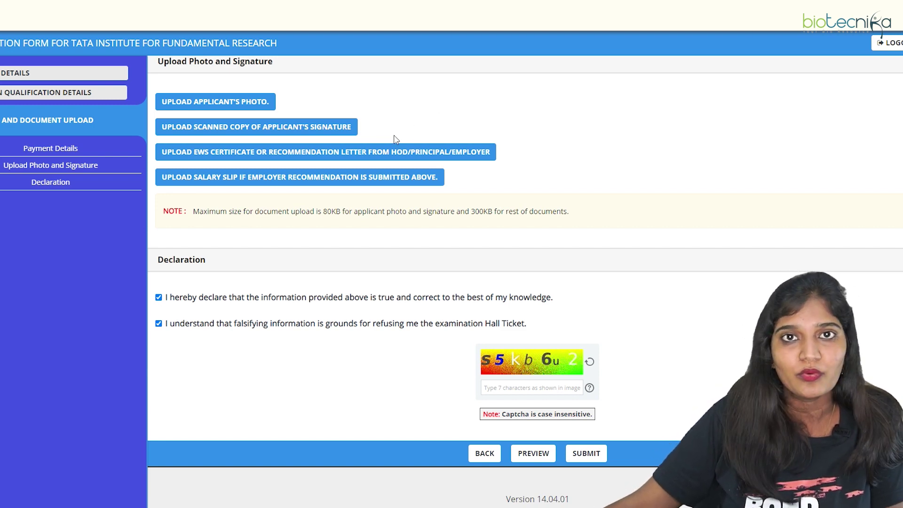
{"action": "scroll", "coordinate": [379, 131], "scroll_direction": "up", "scroll_amount": 4}
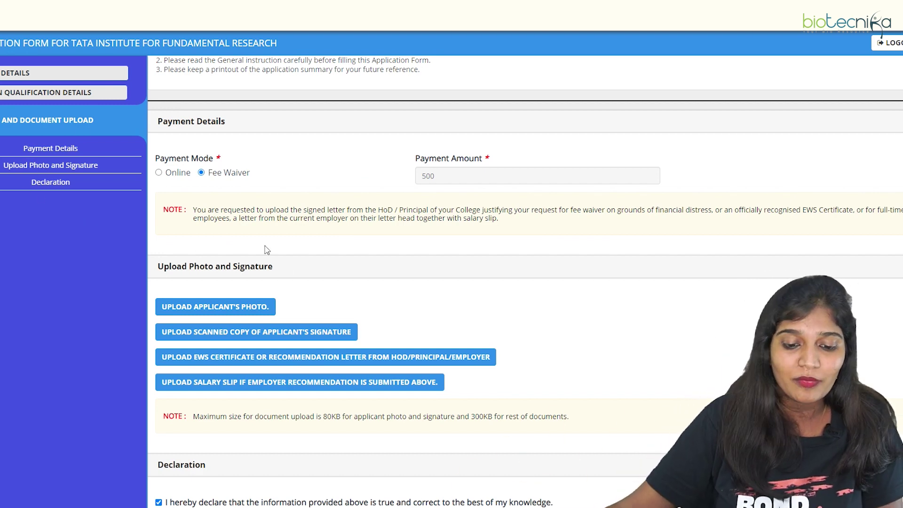
{"action": "left_click", "coordinate": [50, 182]}
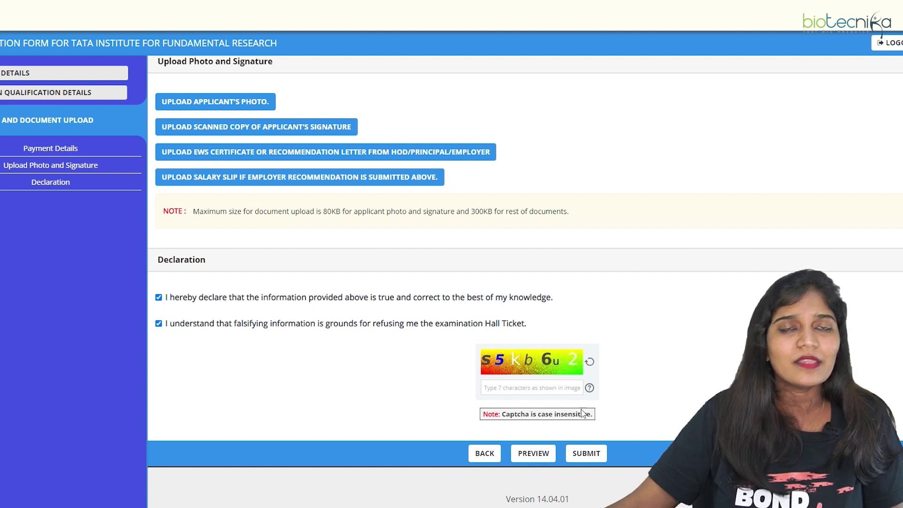